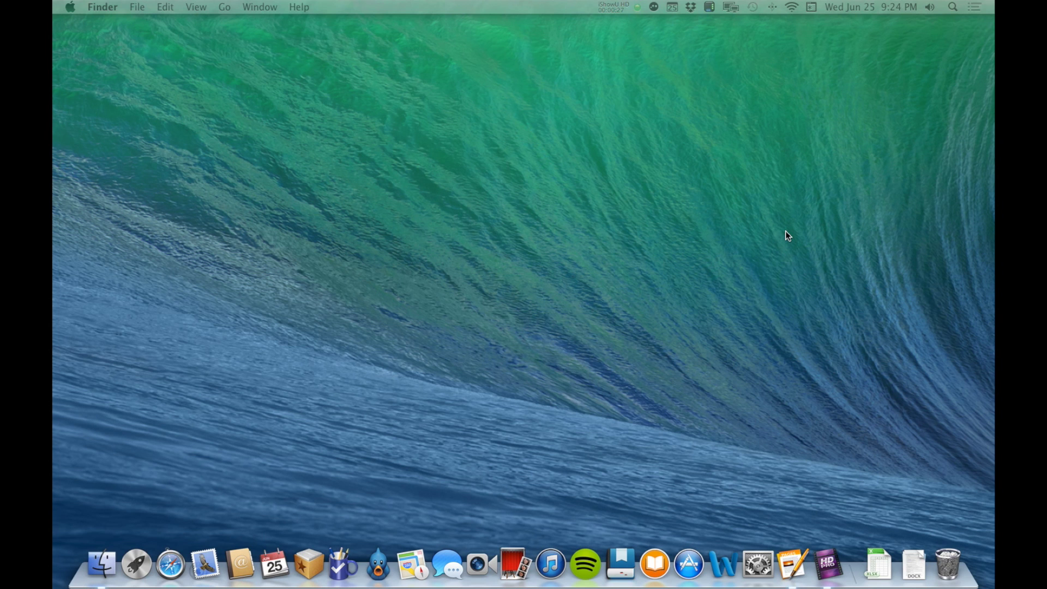
Step: Launch Word and create Document1 from the blank Word Document template
{"action": "left_click", "coordinate": [726, 555]}
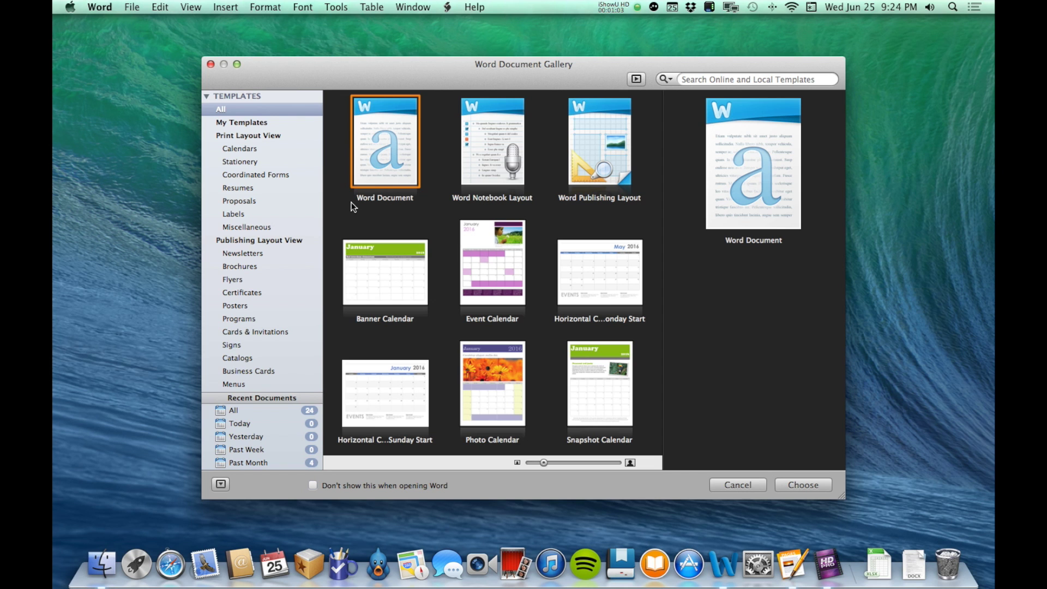
{"action": "left_click", "coordinate": [804, 485]}
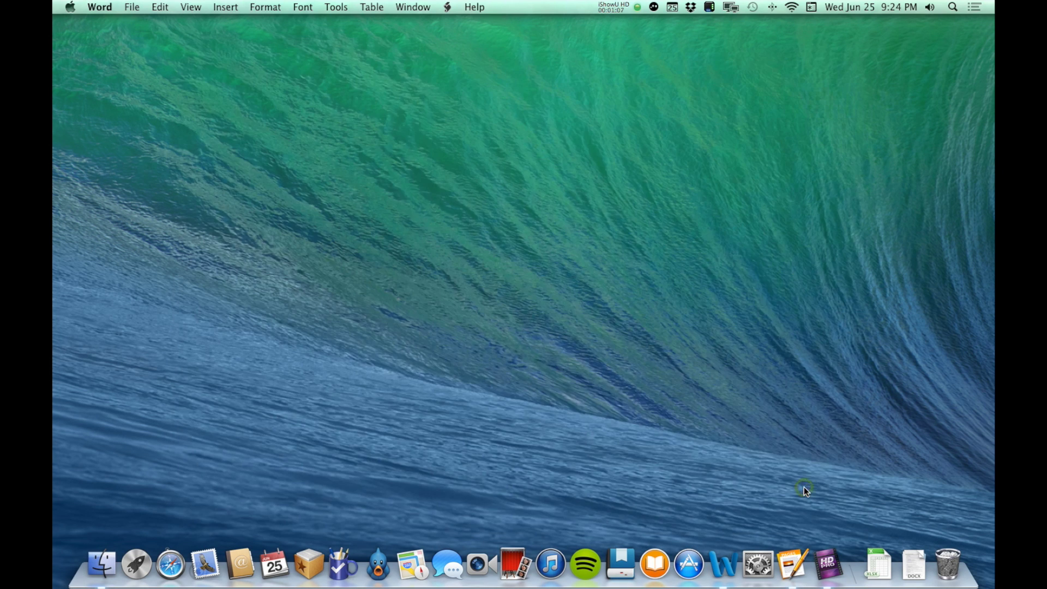
{"action": "left_click_drag", "start_coordinate": [526, 34], "coordinate": [591, 33]}
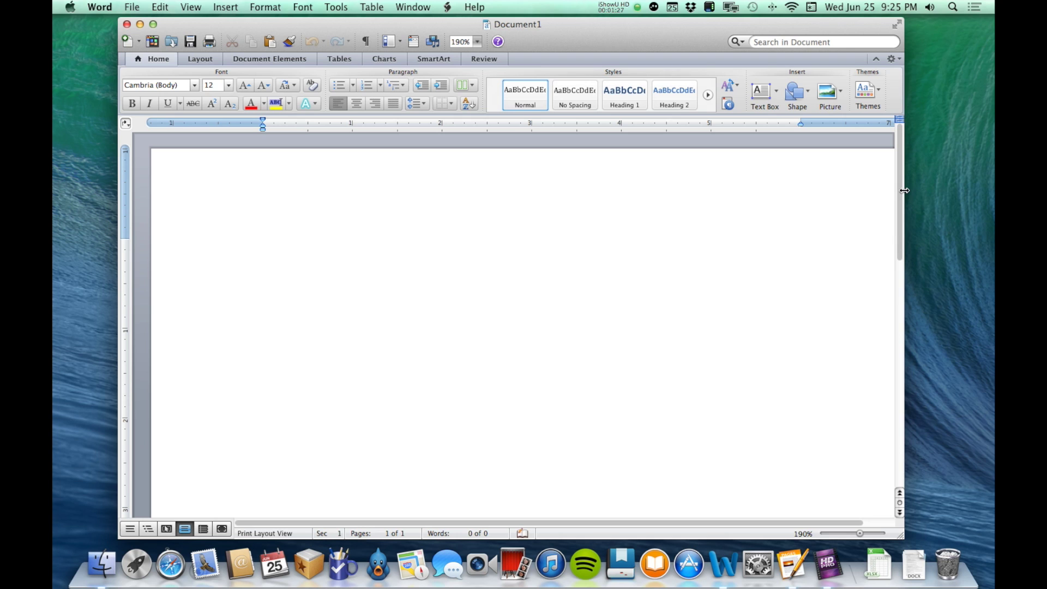
{"action": "left_click_drag", "start_coordinate": [898, 188], "coordinate": [841, 275]}
{"action": "scroll", "coordinate": [582, 376], "scroll_direction": "up", "scroll_amount": 2}
{"action": "scroll", "coordinate": [626, 351], "scroll_direction": "down", "scroll_amount": 2}
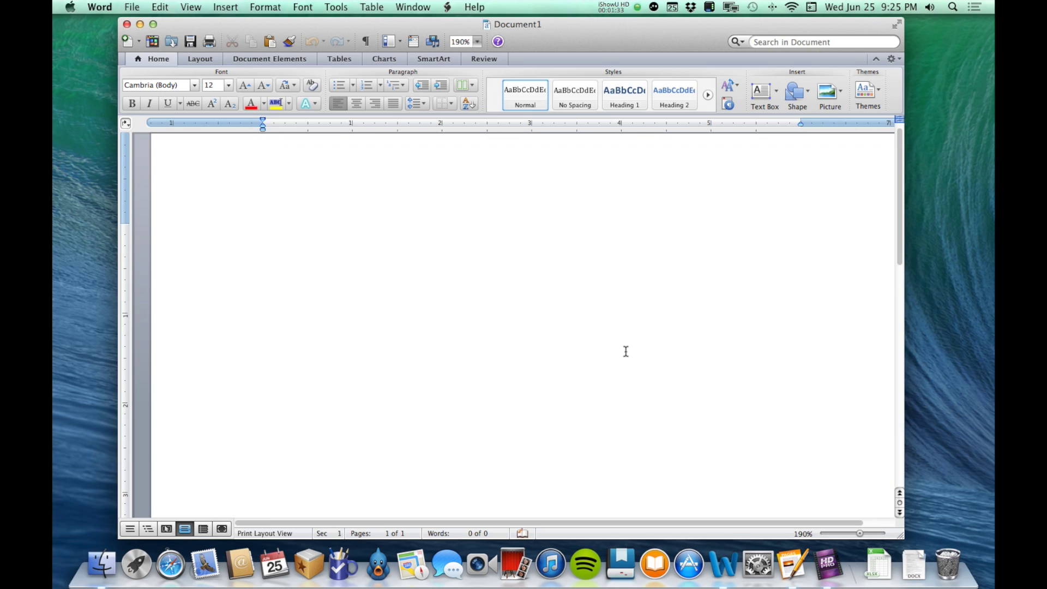
{"action": "scroll", "coordinate": [626, 351], "scroll_direction": "up", "scroll_amount": 1}
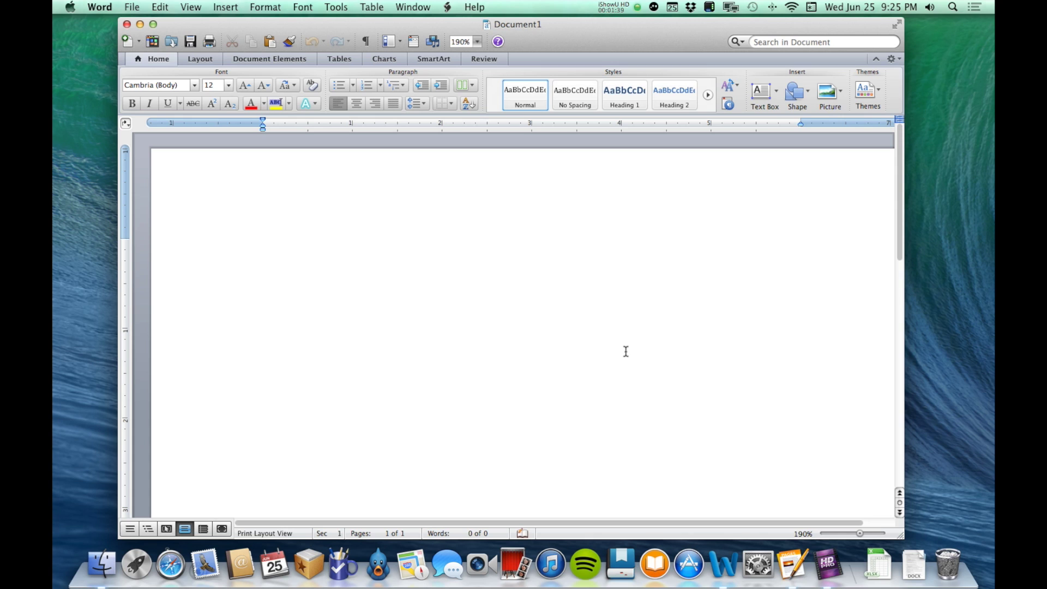
{"action": "scroll", "coordinate": [627, 351], "scroll_direction": "right", "scroll_amount": 2}
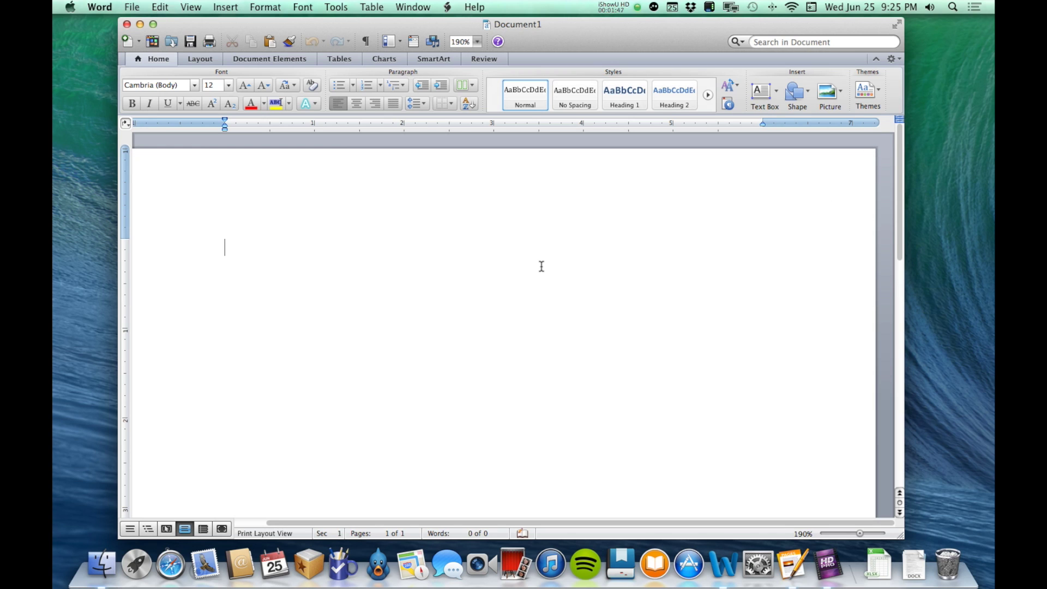
{"action": "scroll", "coordinate": [542, 267], "scroll_direction": "left", "scroll_amount": 2}
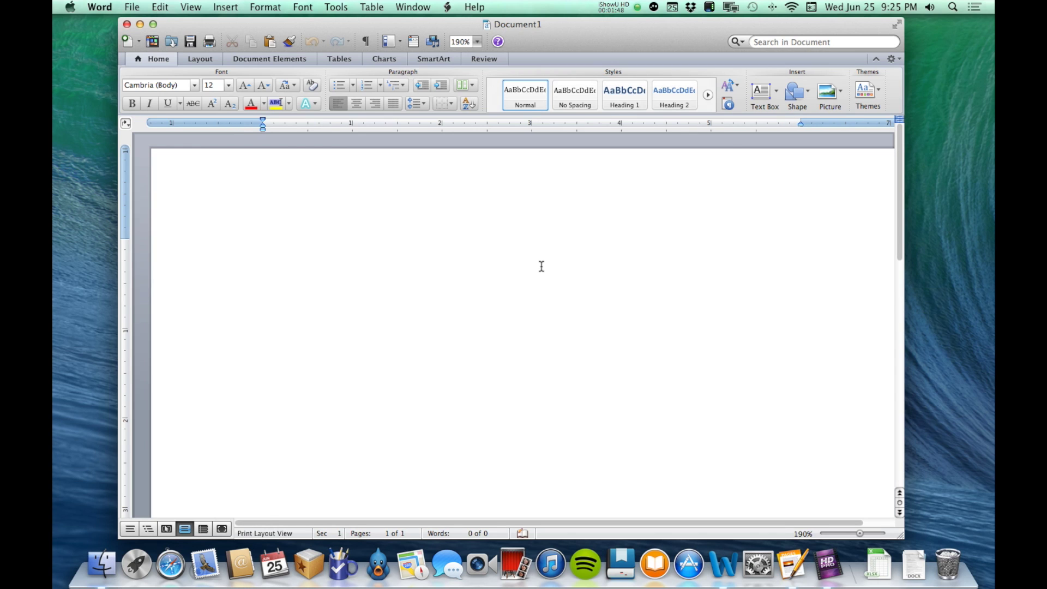
Step: Use the zoom presets to fit the blank page to the window width
{"action": "left_click", "coordinate": [478, 48]}
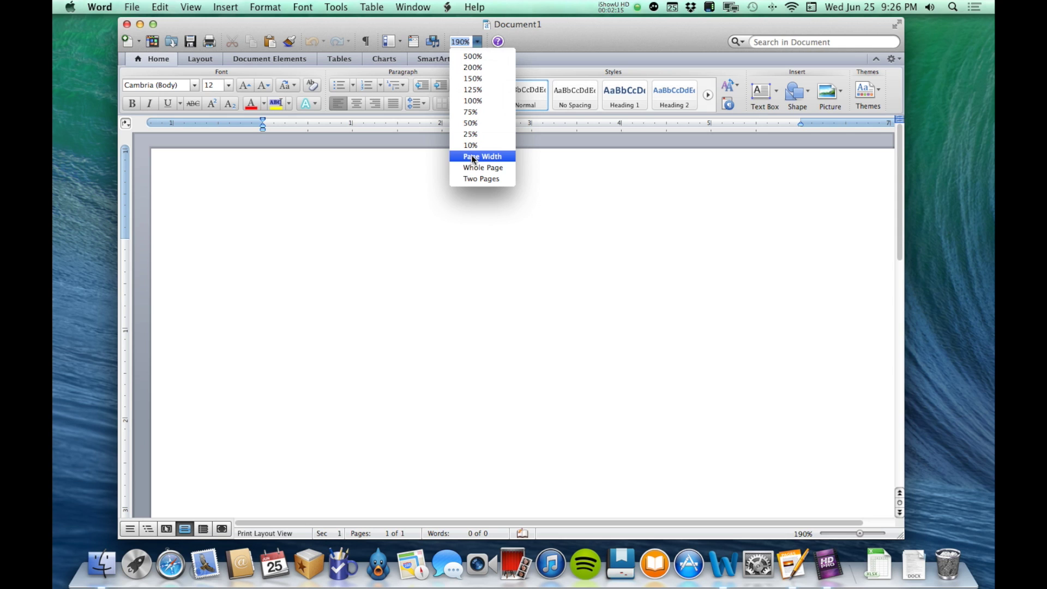
{"action": "left_click", "coordinate": [542, 34]}
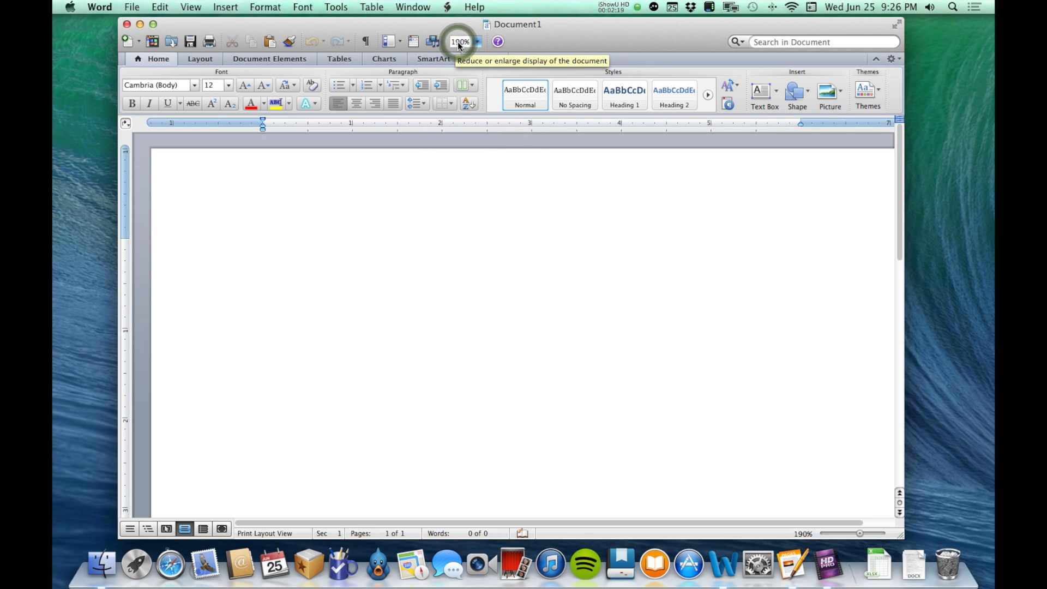
{"action": "left_click", "coordinate": [554, 32]}
{"action": "left_click", "coordinate": [477, 42]}
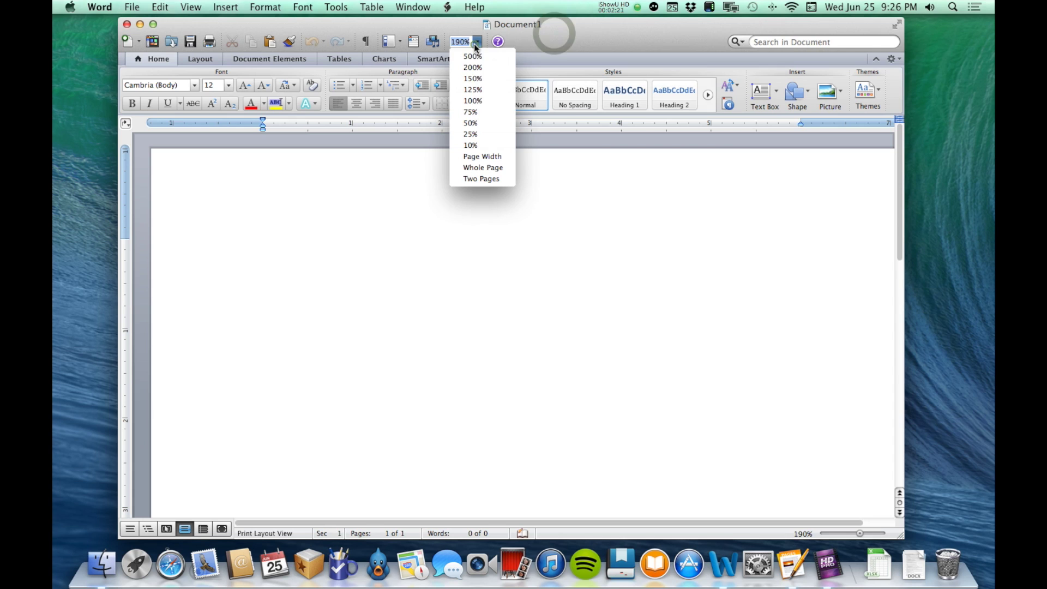
{"action": "left_click", "coordinate": [498, 157]}
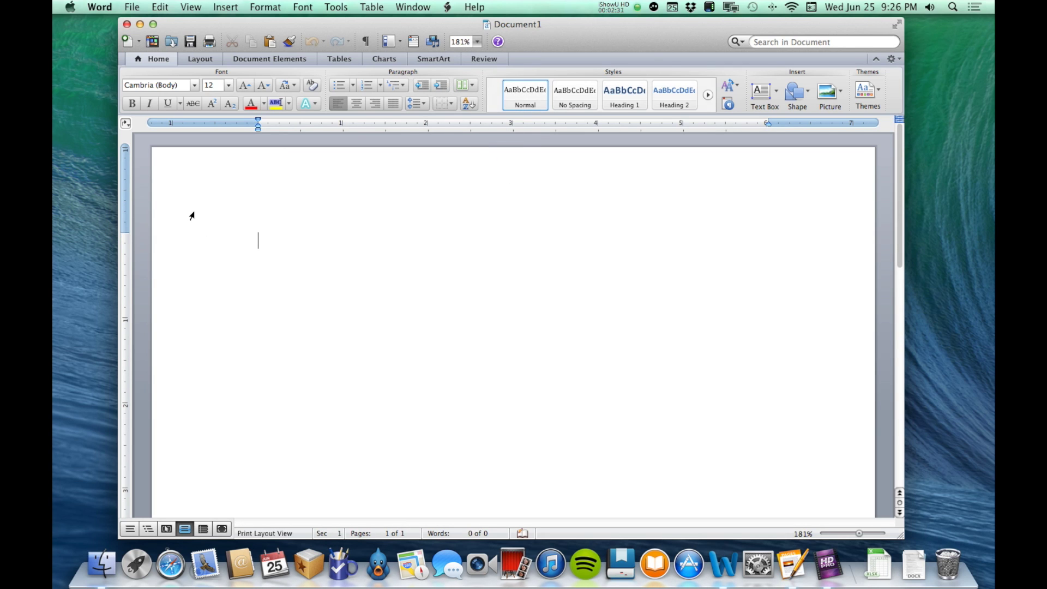
Step: Try Whole Page and Two Pages zoom, then return to Page Width
{"action": "left_click", "coordinate": [475, 44]}
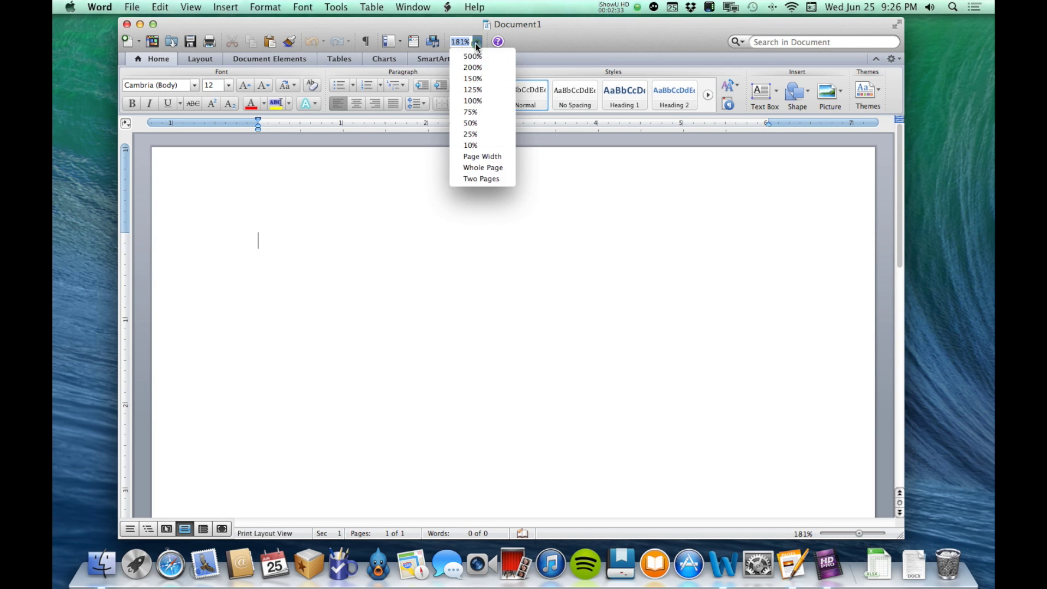
{"action": "left_click", "coordinate": [472, 169]}
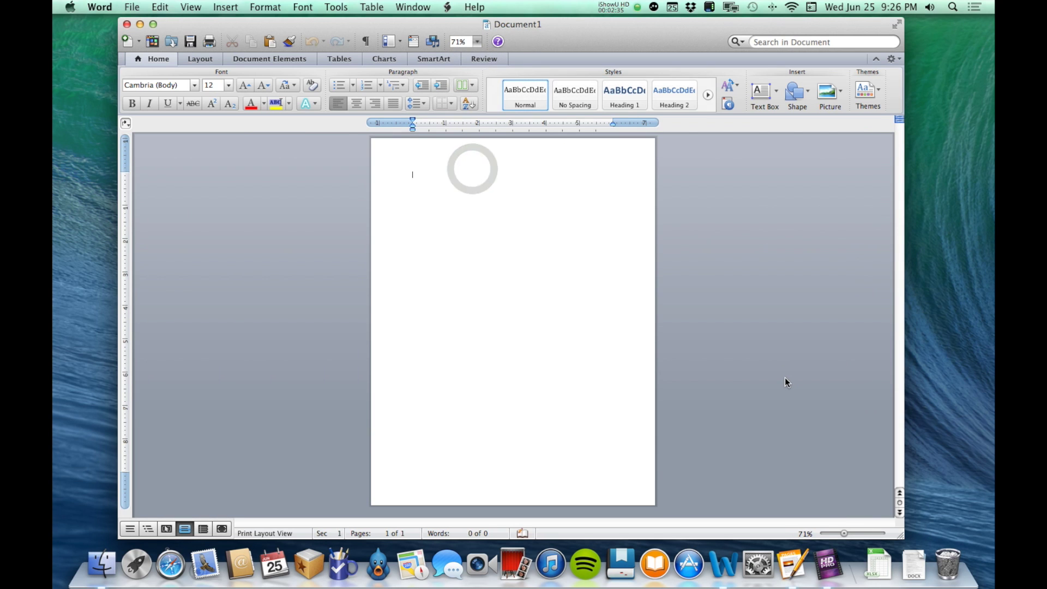
{"action": "left_click", "coordinate": [477, 41]}
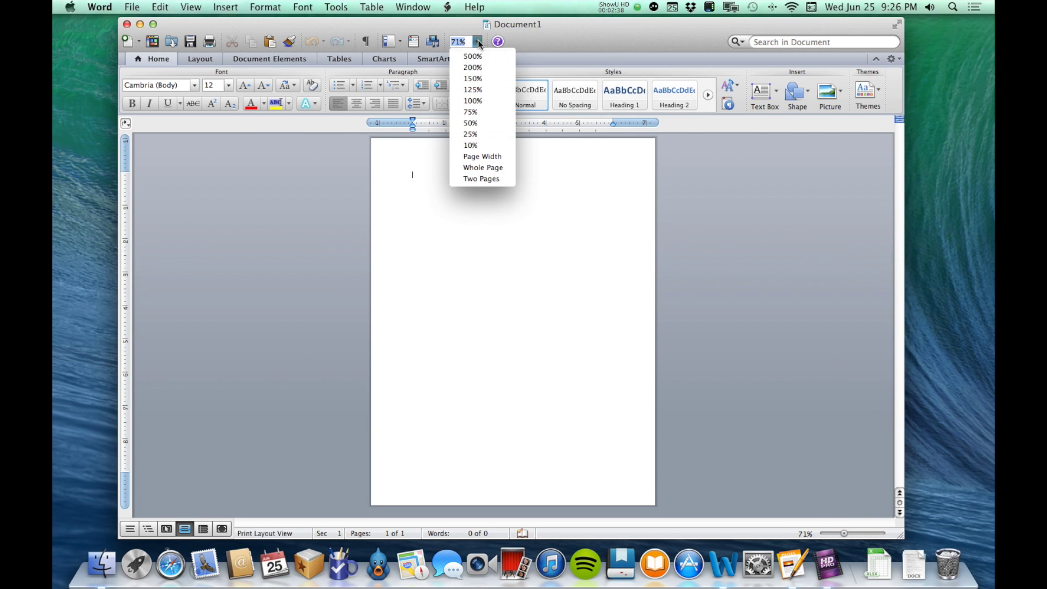
{"action": "left_click", "coordinate": [486, 179]}
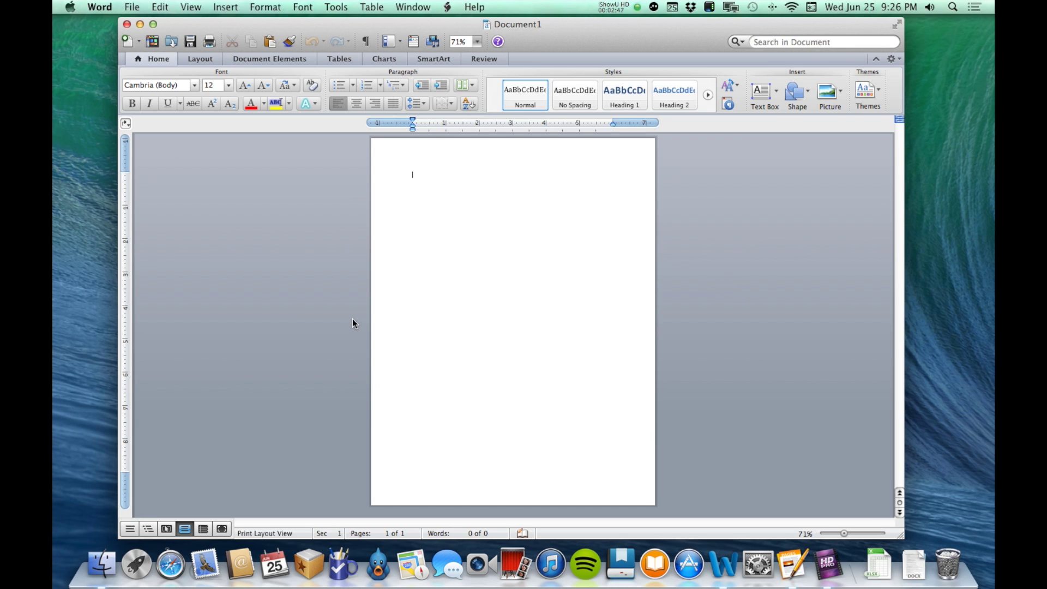
{"action": "left_click", "coordinate": [478, 41]}
{"action": "left_click", "coordinate": [477, 156]}
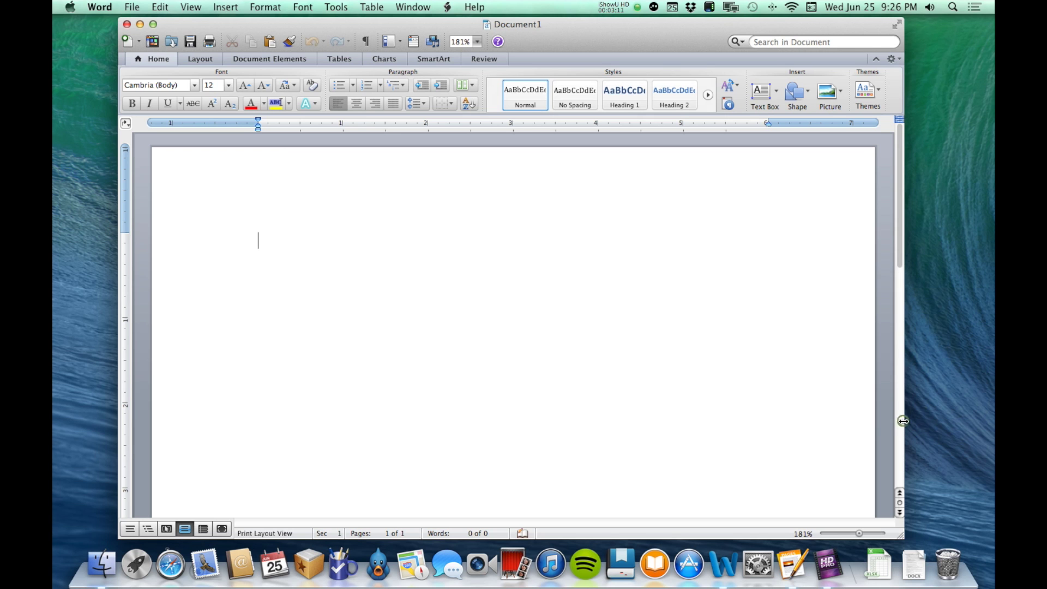
Step: Narrow the document window in two drags, then widen it so the page refits at 169%
{"action": "left_click_drag", "start_coordinate": [903, 421], "coordinate": [810, 432]}
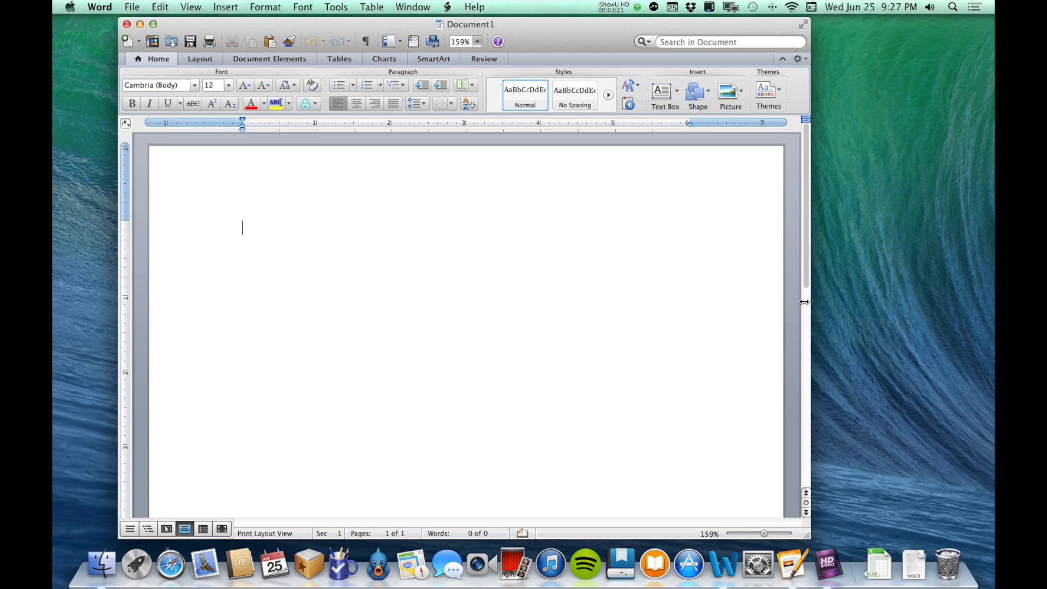
{"action": "left_click_drag", "start_coordinate": [812, 302], "coordinate": [678, 301]}
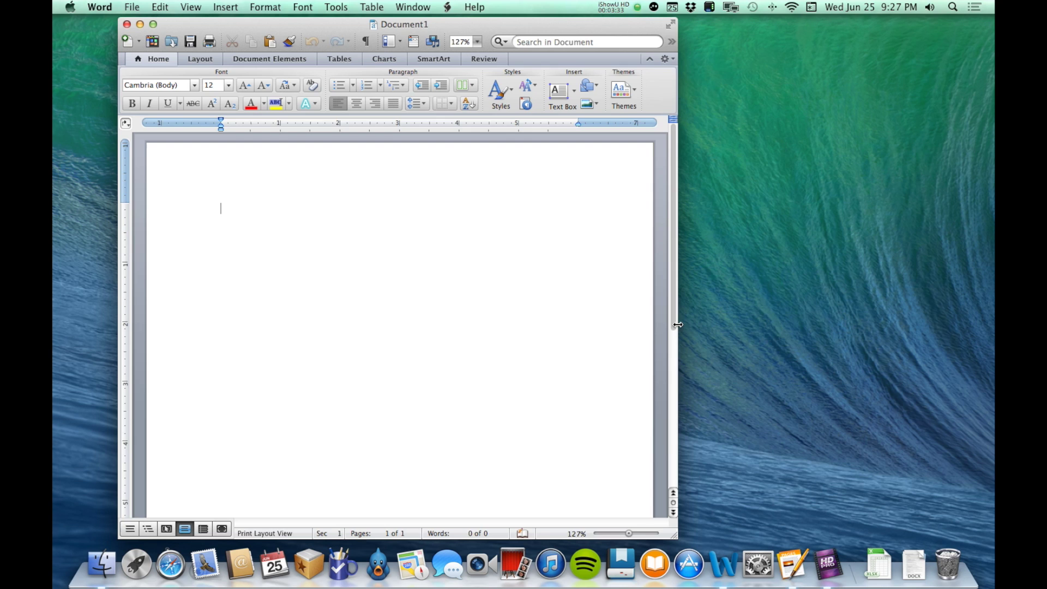
{"action": "left_click_drag", "start_coordinate": [678, 325], "coordinate": [855, 322]}
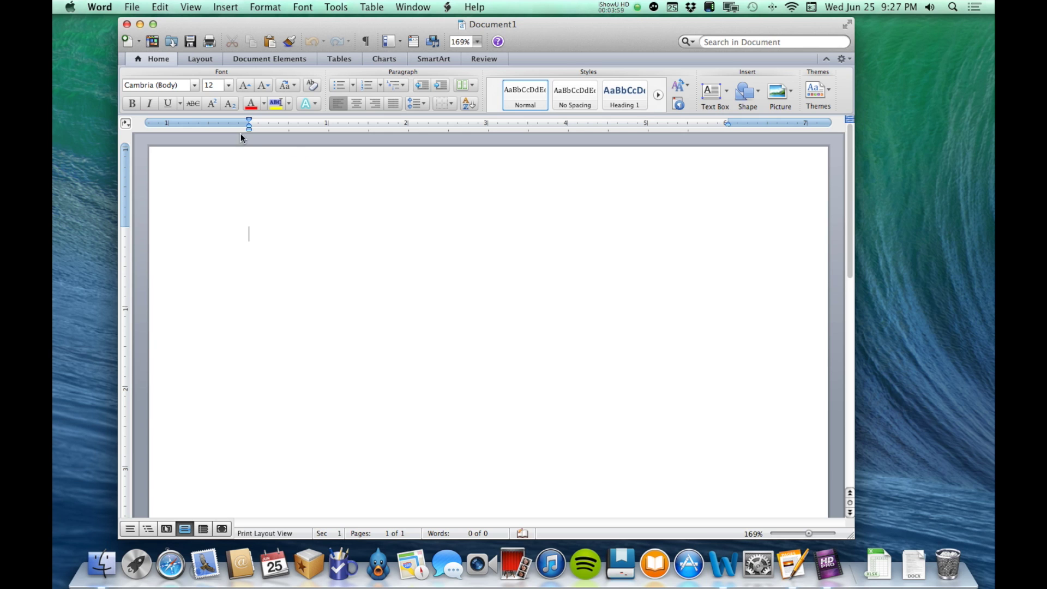
{"action": "left_click", "coordinate": [198, 59]}
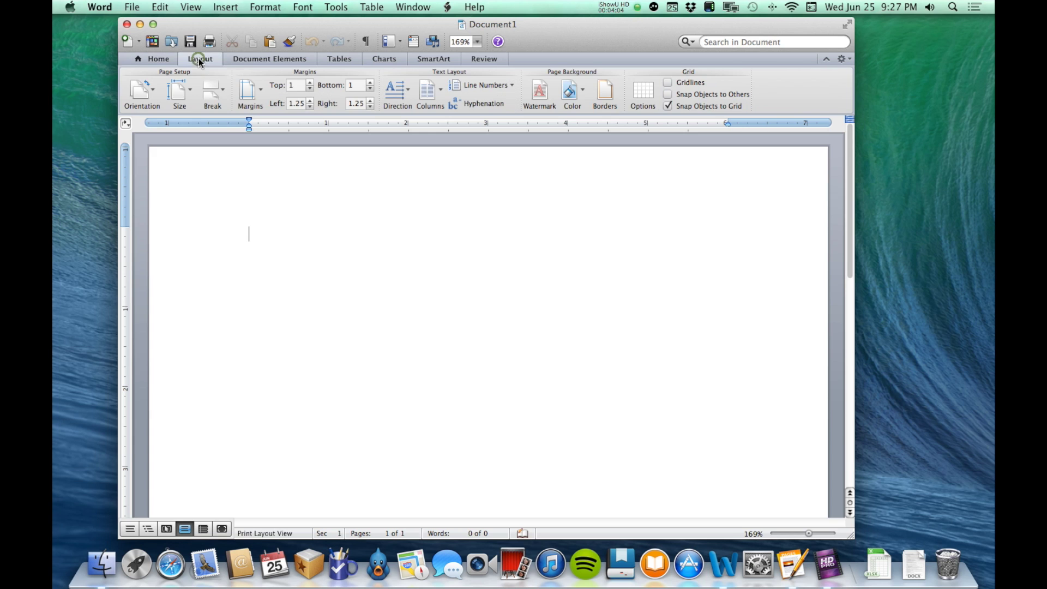
{"action": "left_click", "coordinate": [265, 60]}
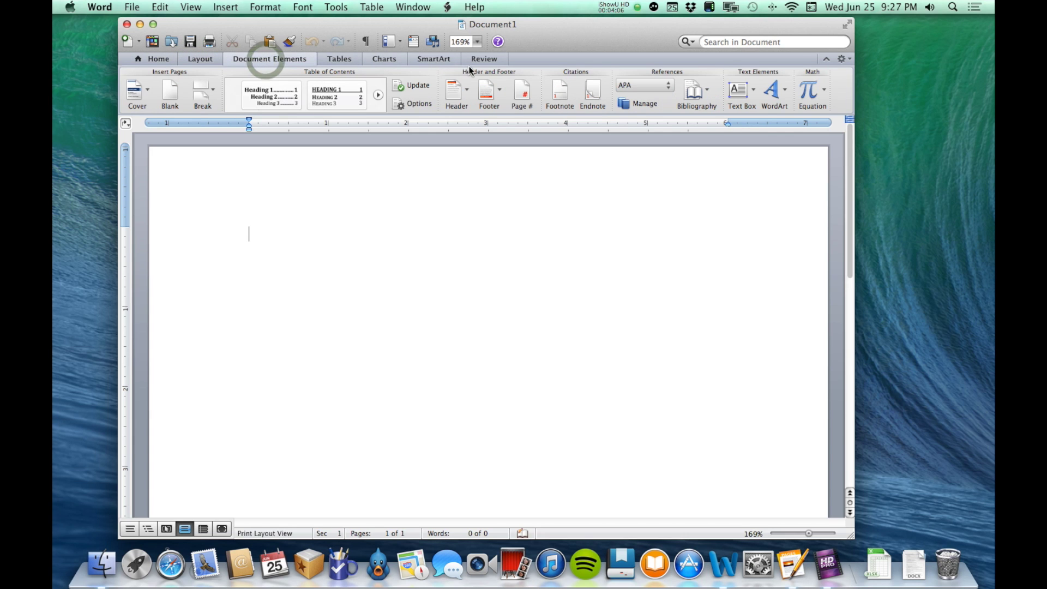
{"action": "left_click", "coordinate": [154, 61]}
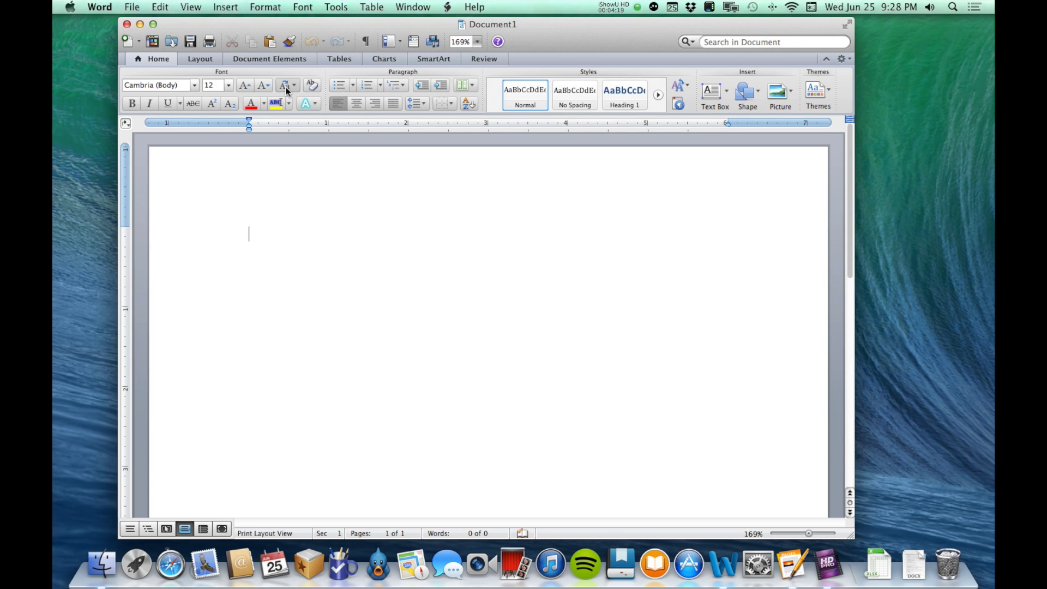
{"action": "left_click", "coordinate": [198, 61]}
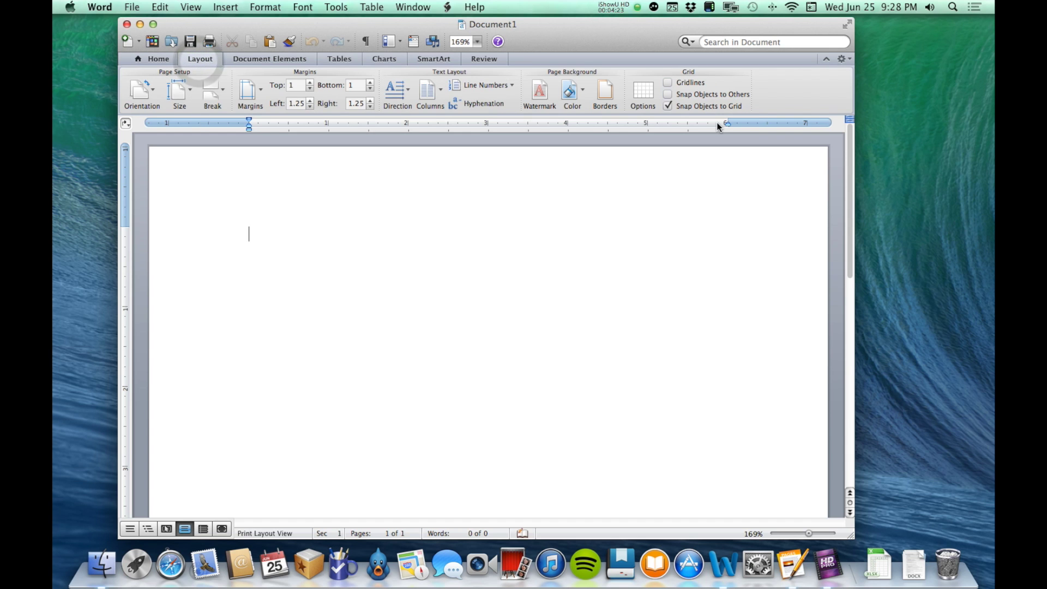
{"action": "left_click", "coordinate": [295, 60]}
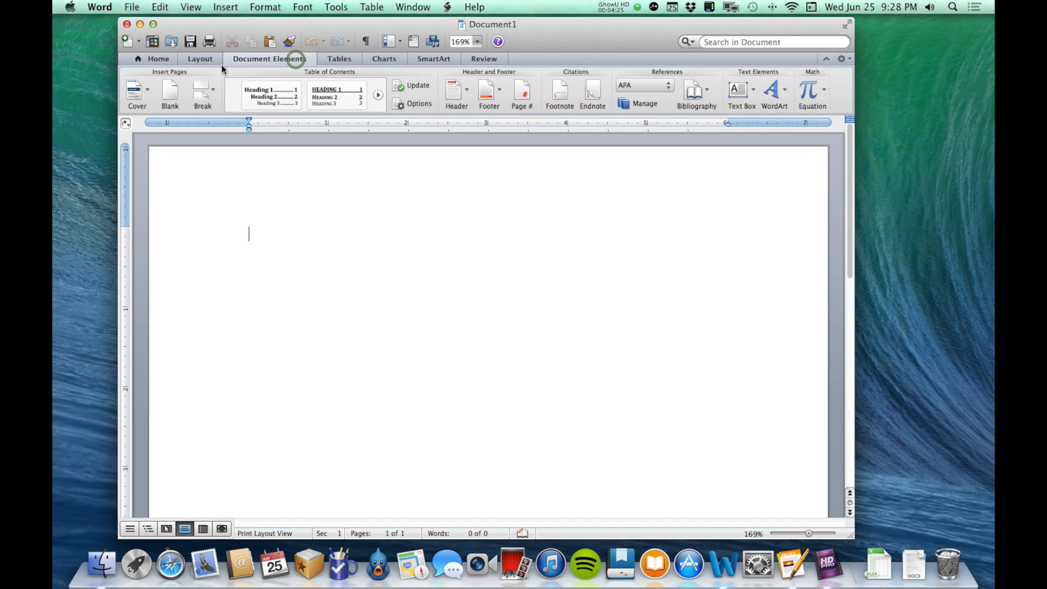
{"action": "left_click", "coordinate": [144, 60]}
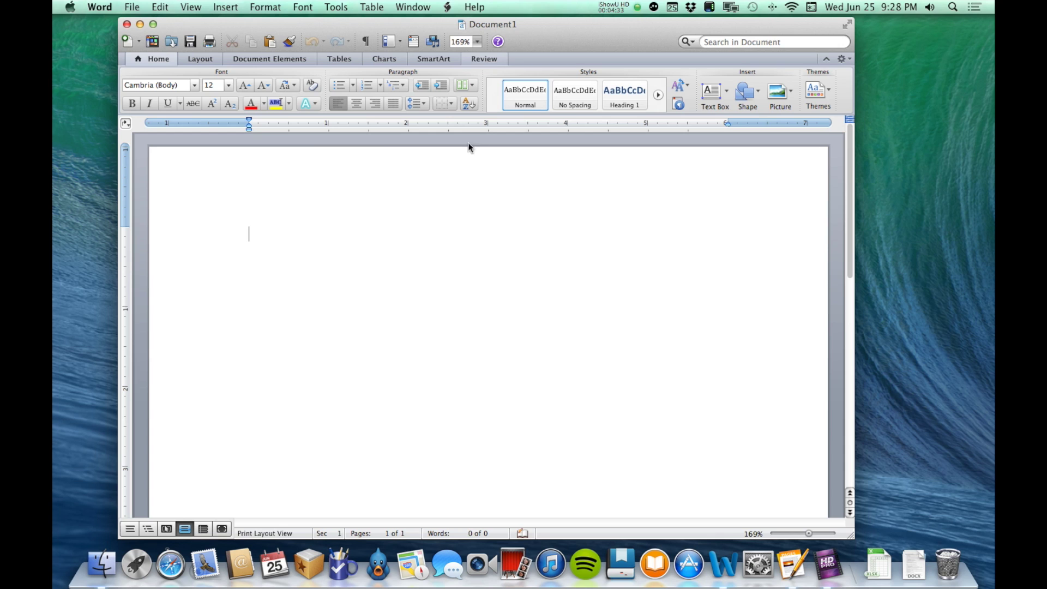
{"action": "left_click", "coordinate": [153, 58]}
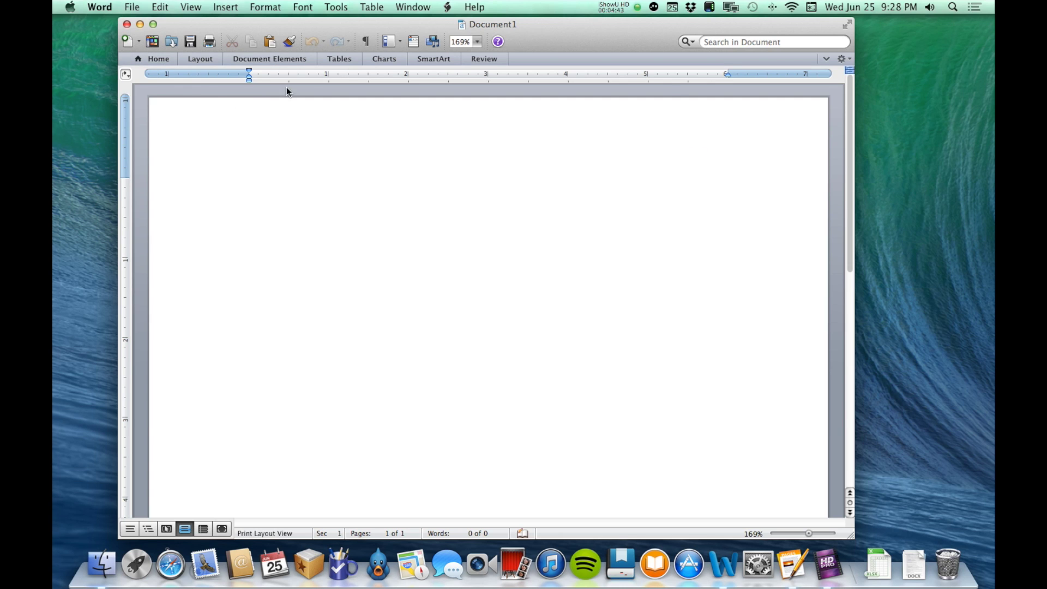
{"action": "left_click", "coordinate": [150, 60]}
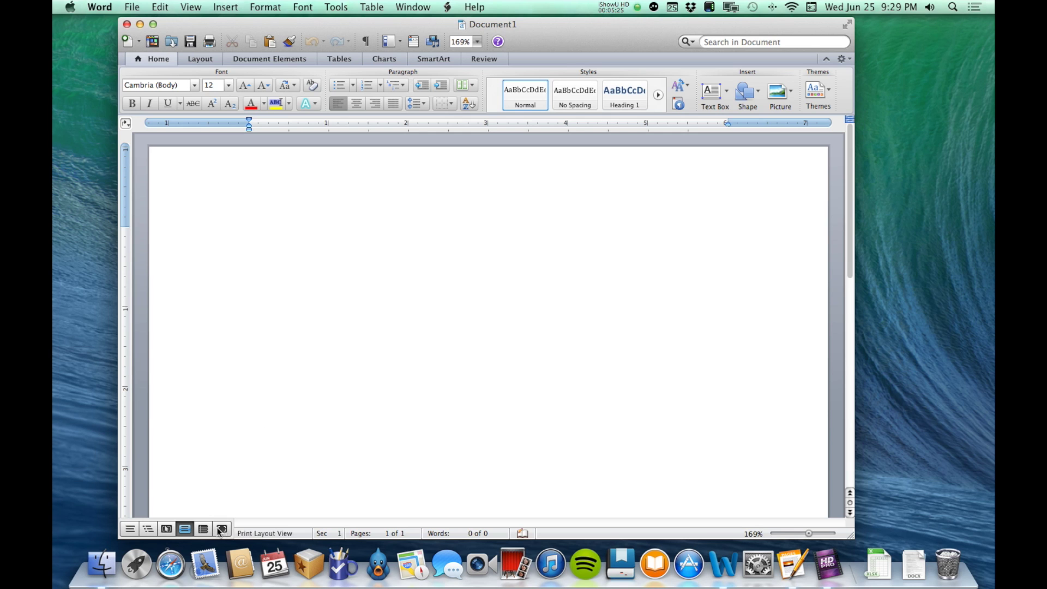
Step: Switch the empty document to Draft view, briefly back to Print Layout, then Draft again
{"action": "left_click", "coordinate": [127, 533]}
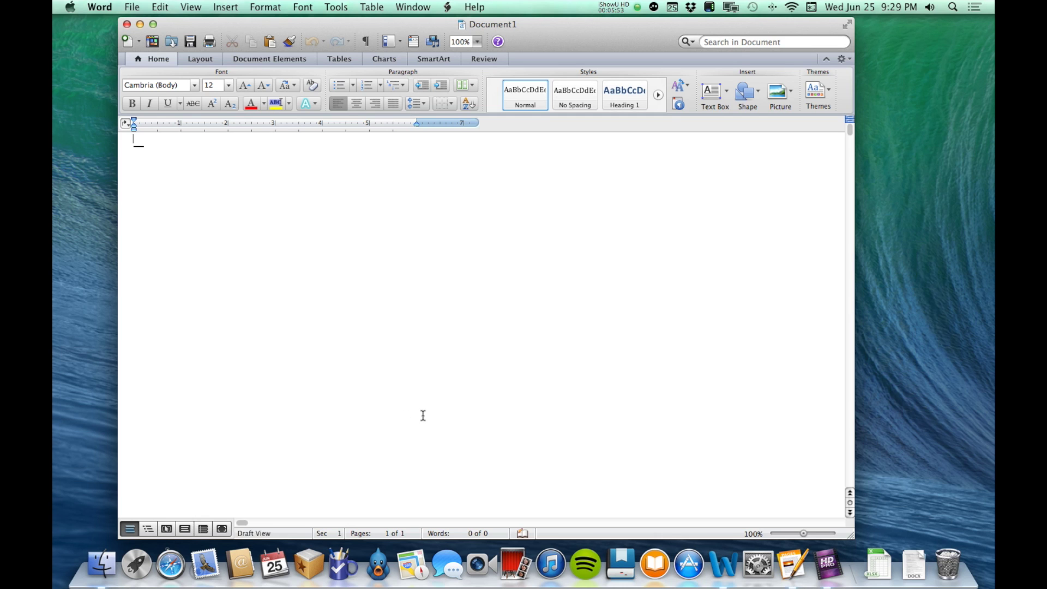
{"action": "left_click", "coordinate": [185, 529]}
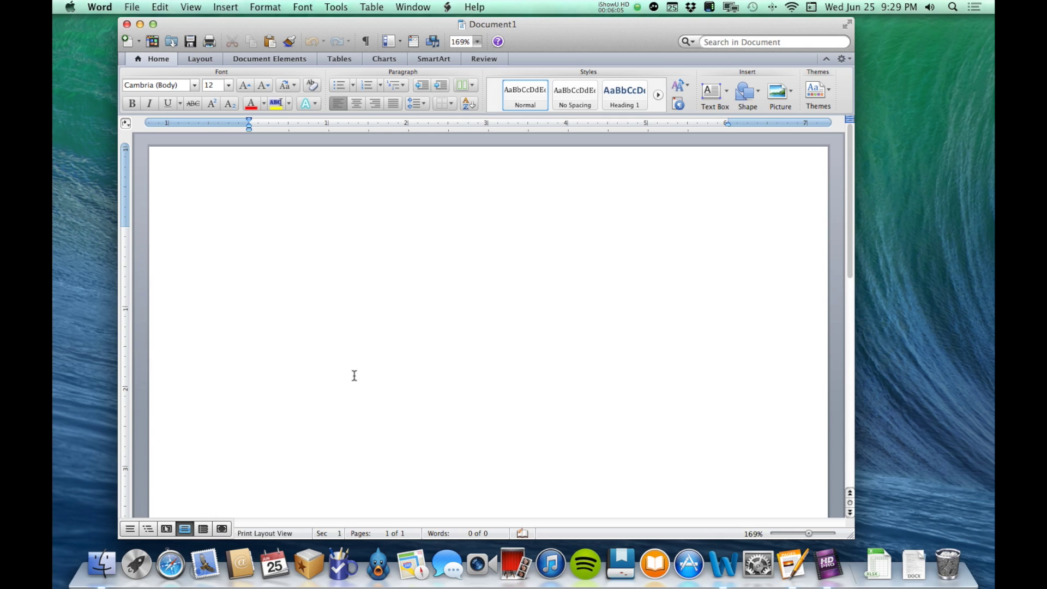
{"action": "left_click", "coordinate": [129, 529]}
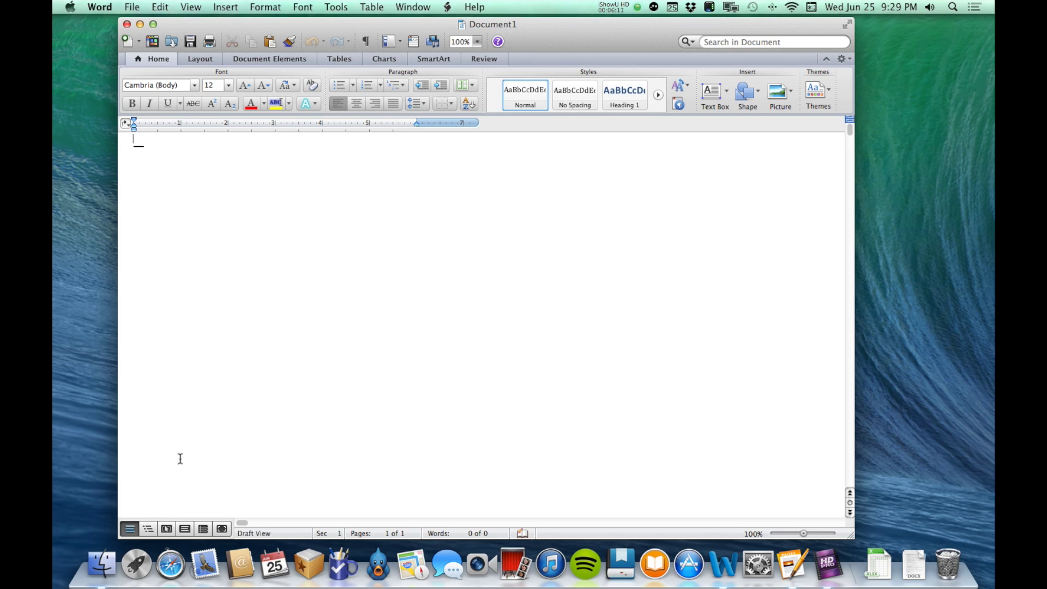
Step: Try Outline and Publishing Layout views, dismissing the welcome message, then return to Print Layout
{"action": "left_click", "coordinate": [144, 529]}
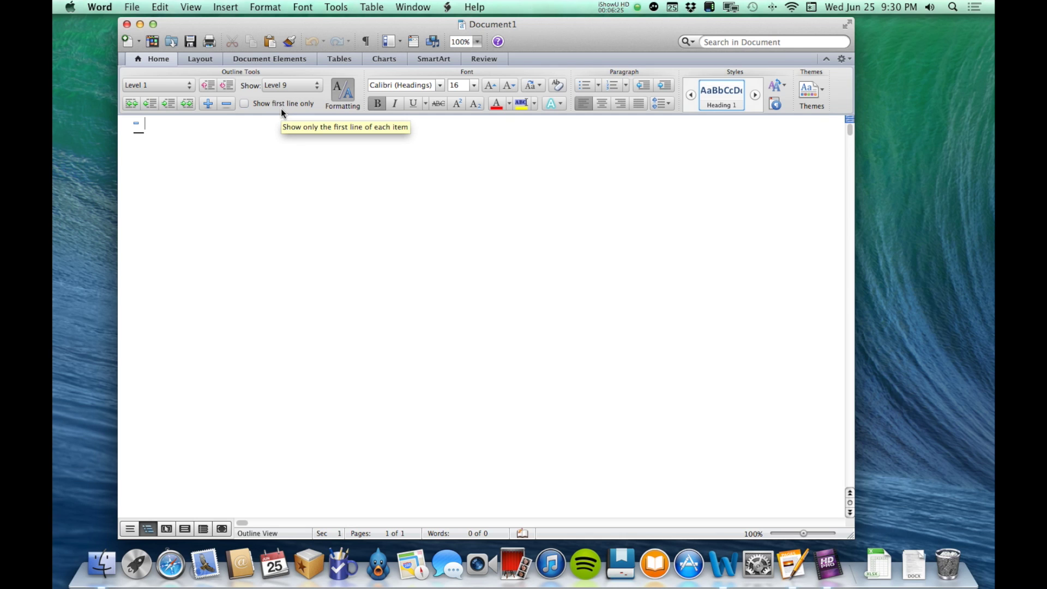
{"action": "left_click", "coordinate": [167, 529]}
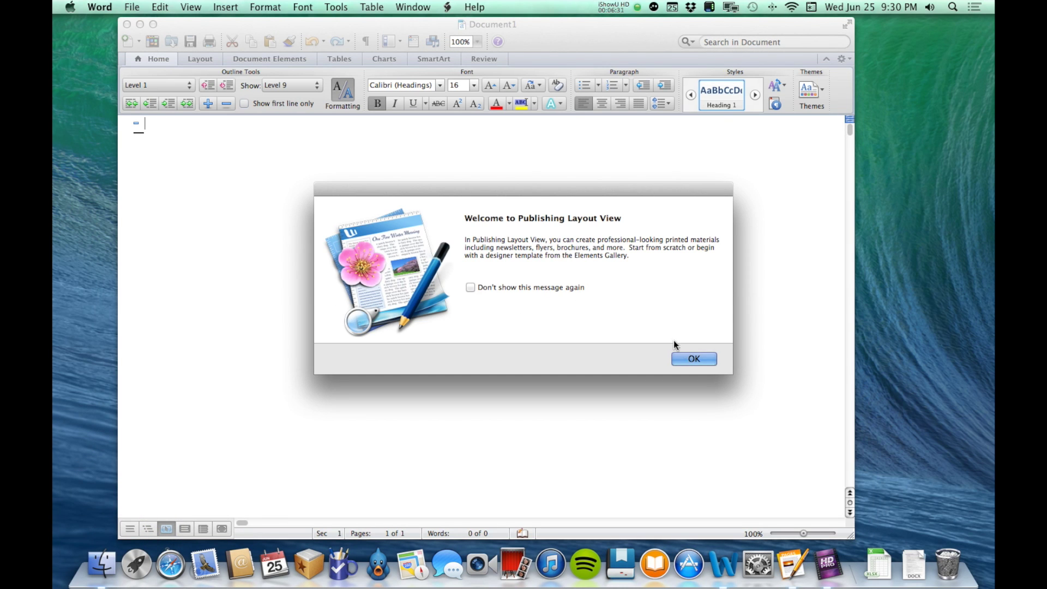
{"action": "left_click", "coordinate": [683, 358]}
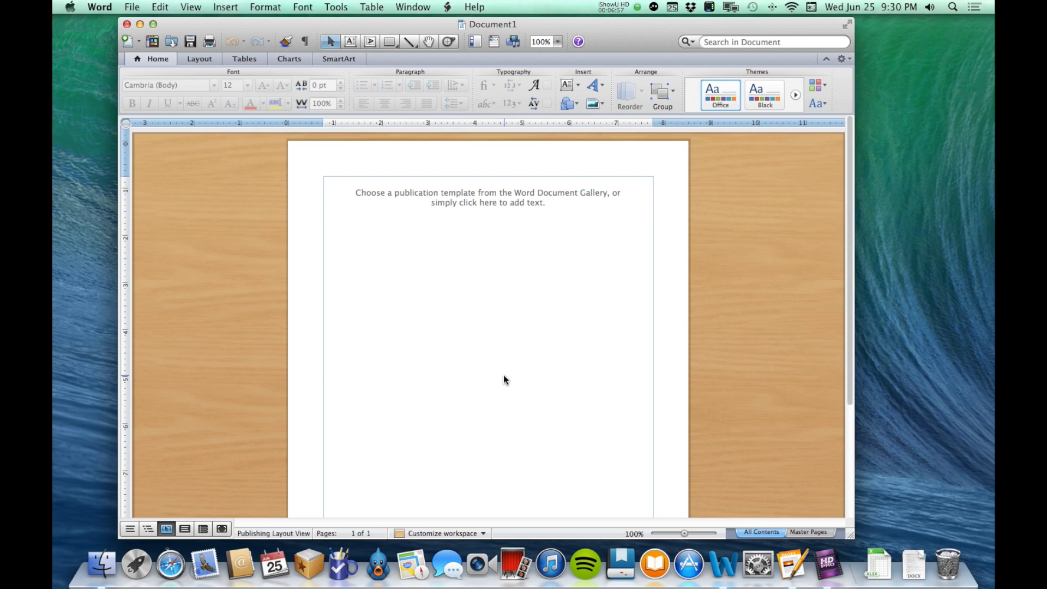
{"action": "left_click", "coordinate": [184, 532]}
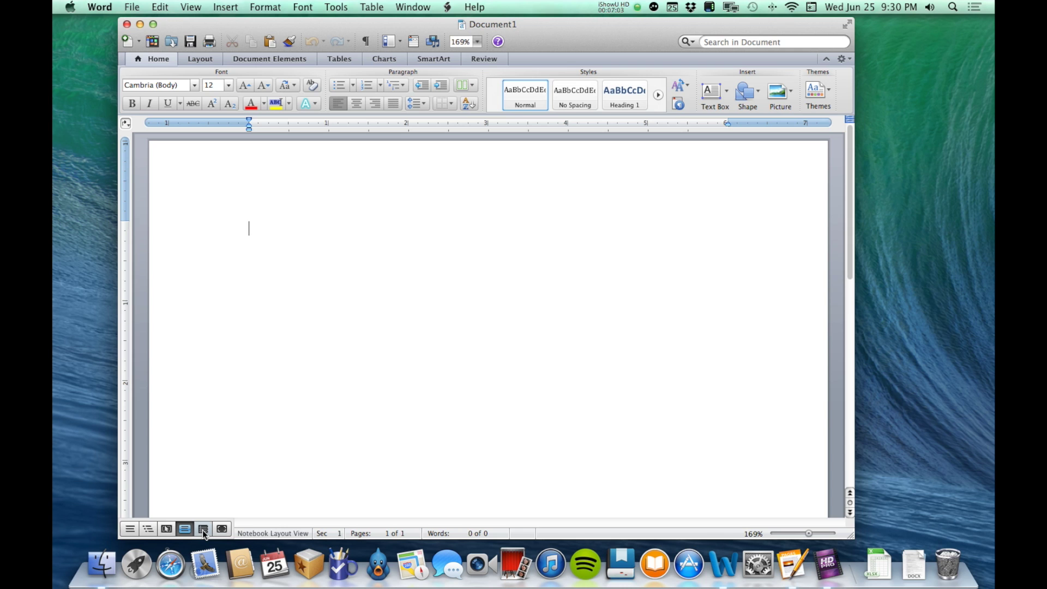
Step: Try Notebook Layout view, then switch the document to Draft view
{"action": "left_click", "coordinate": [203, 529]}
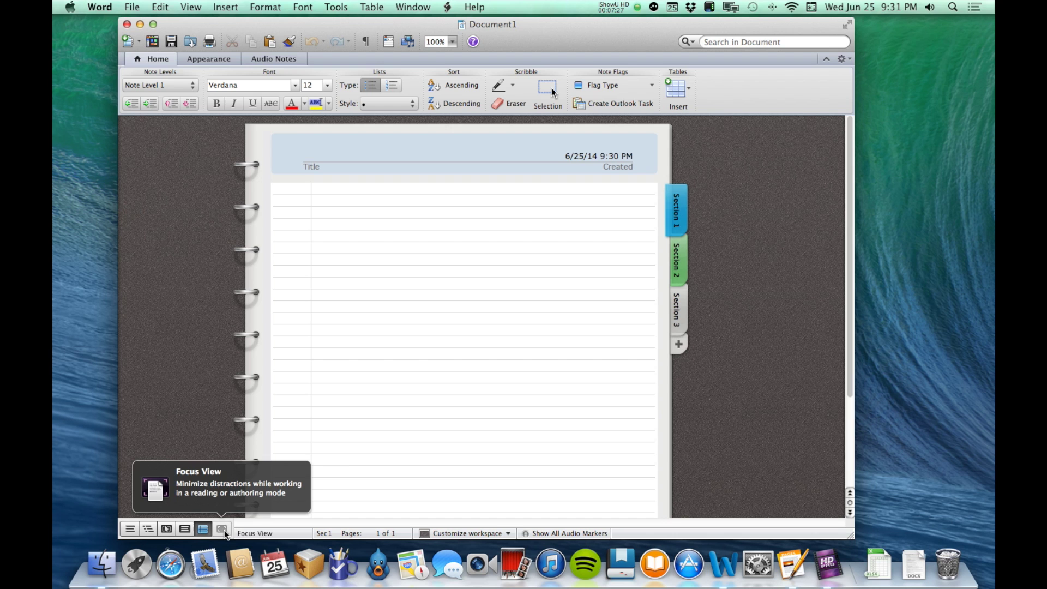
{"action": "left_click", "coordinate": [129, 529]}
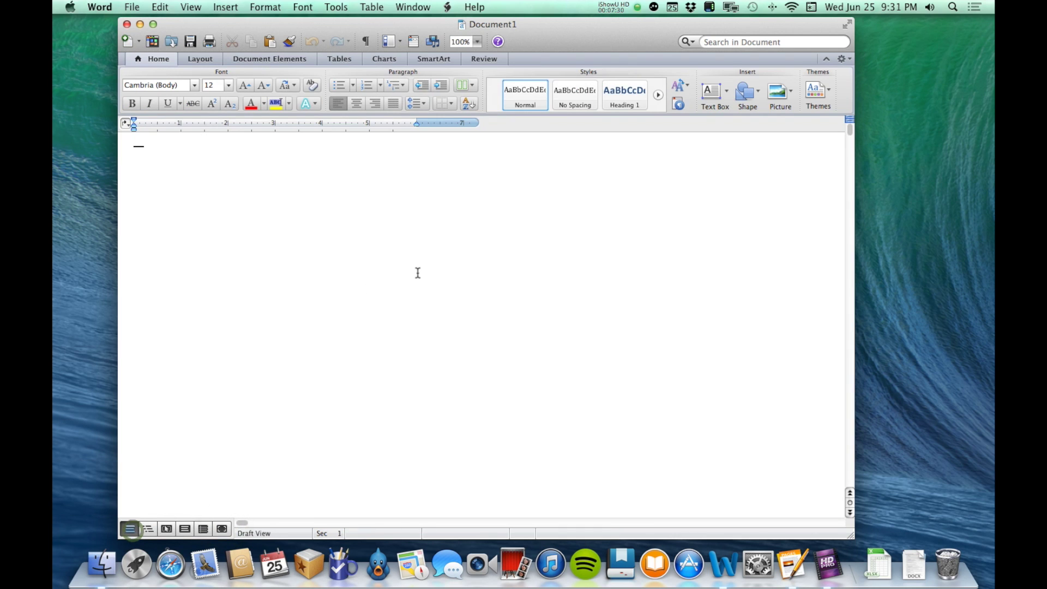
Step: Return the empty Document1 from Draft to Print Layout view
{"action": "left_click", "coordinate": [184, 529]}
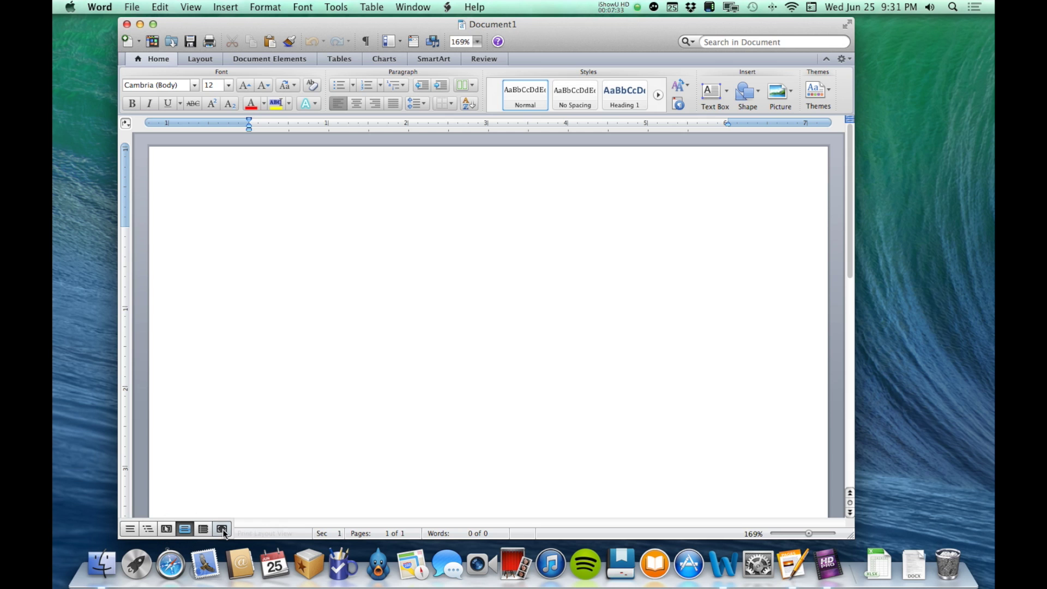